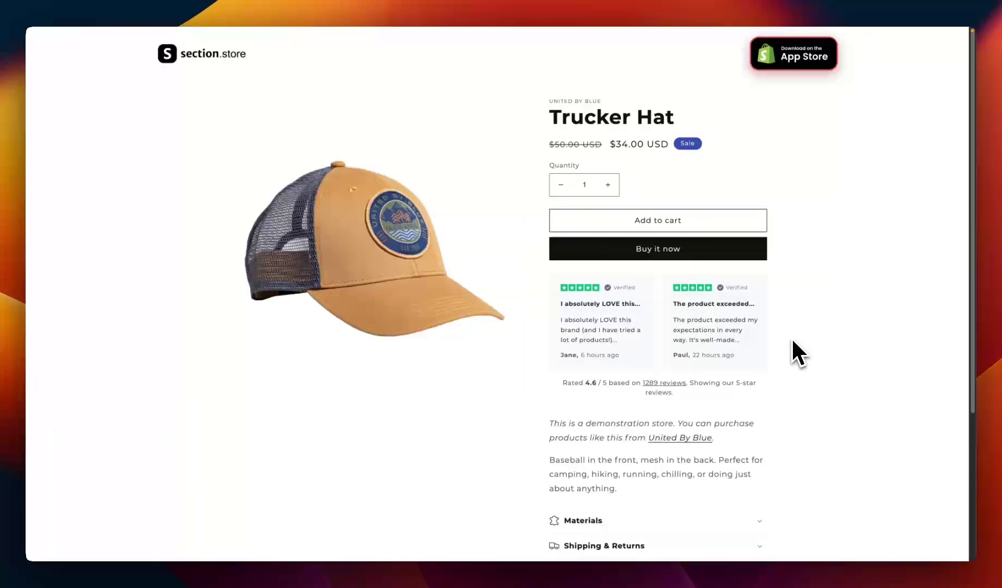
# Step: Page the Trucker Hat review slider forward and back through its review cards
pyautogui.moveTo(724, 336)
pyautogui.click(757, 323)
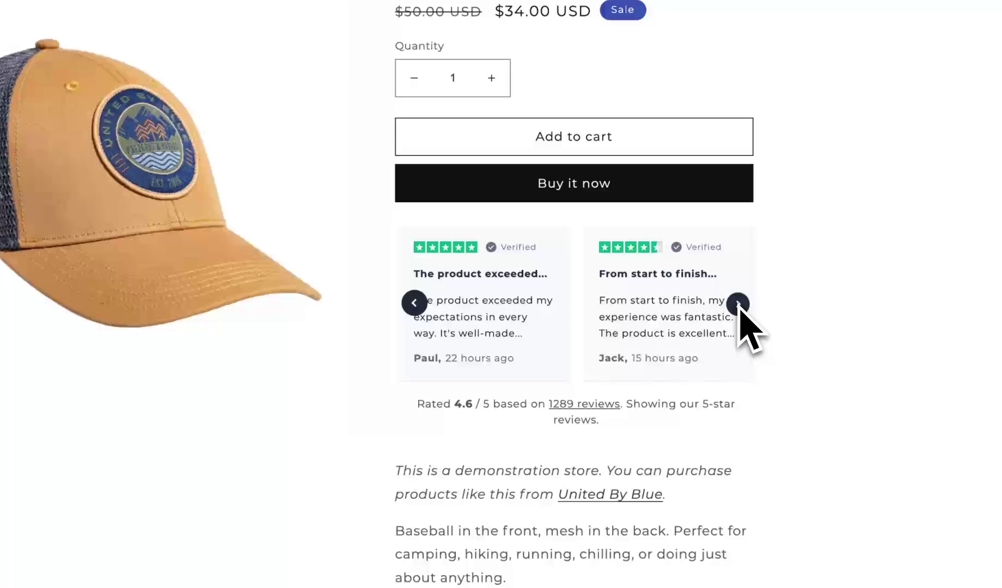
pyautogui.click(737, 305)
pyautogui.click(414, 304)
pyautogui.click(415, 306)
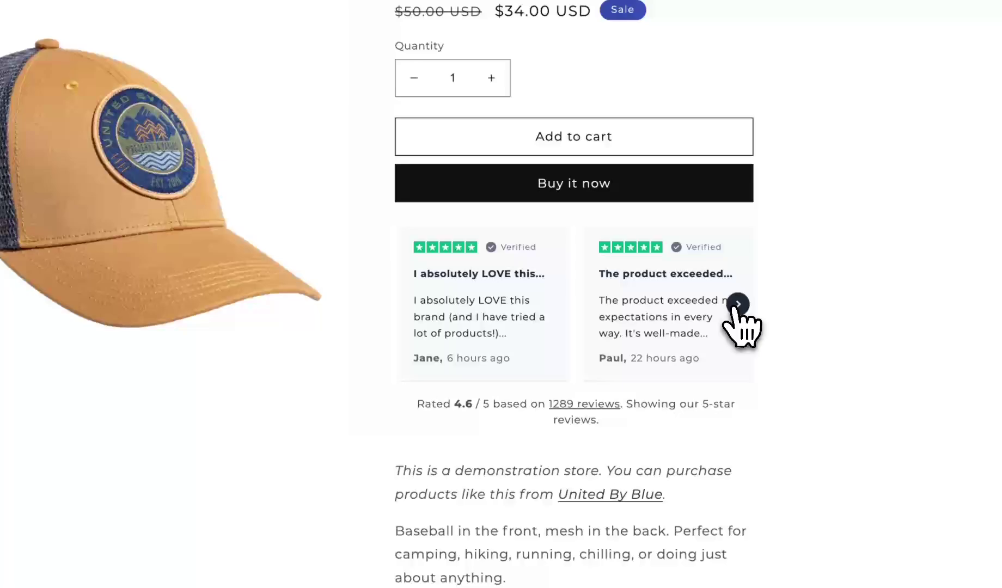
pyautogui.click(738, 304)
pyautogui.click(737, 305)
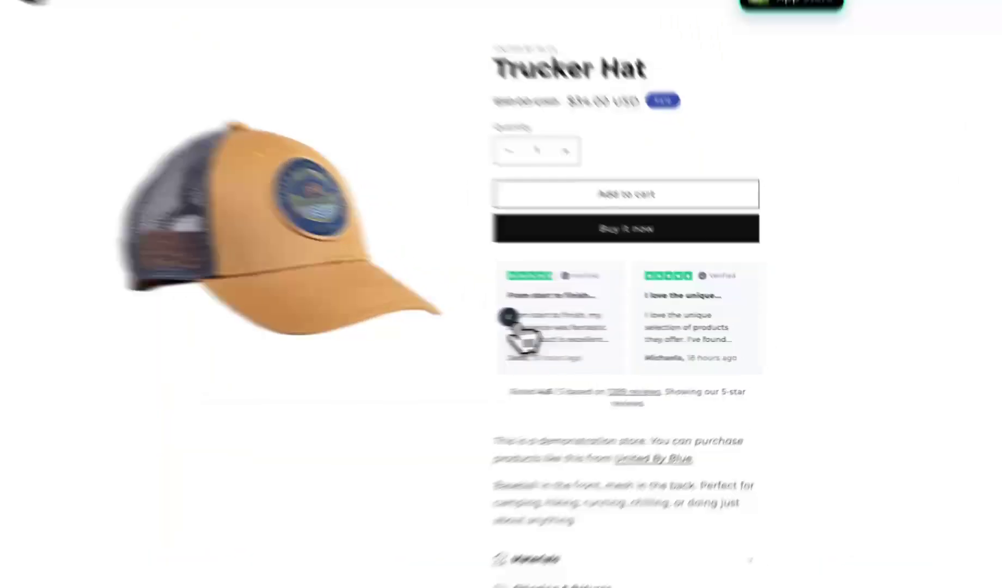
pyautogui.click(561, 321)
pyautogui.click(405, 309)
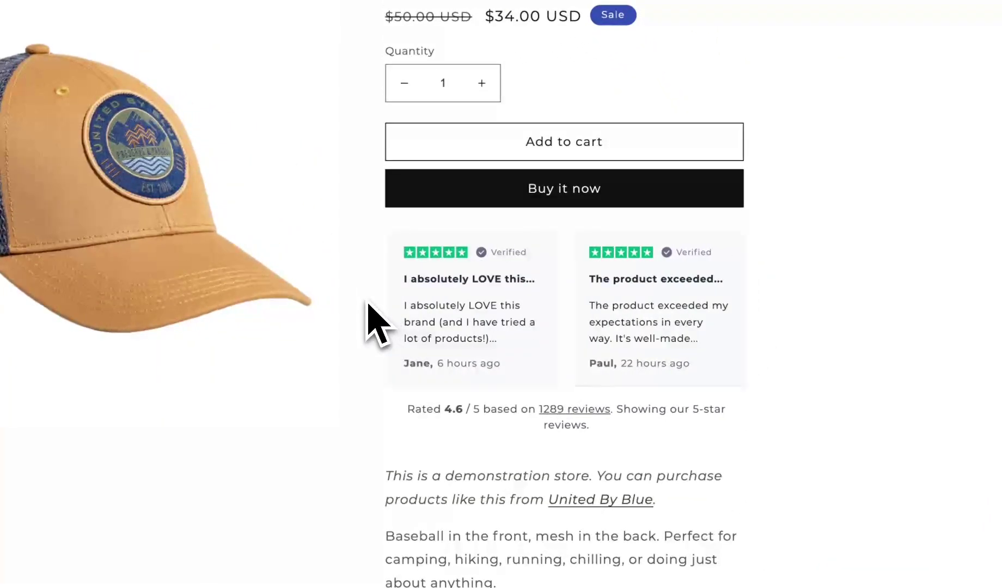
pyautogui.click(727, 309)
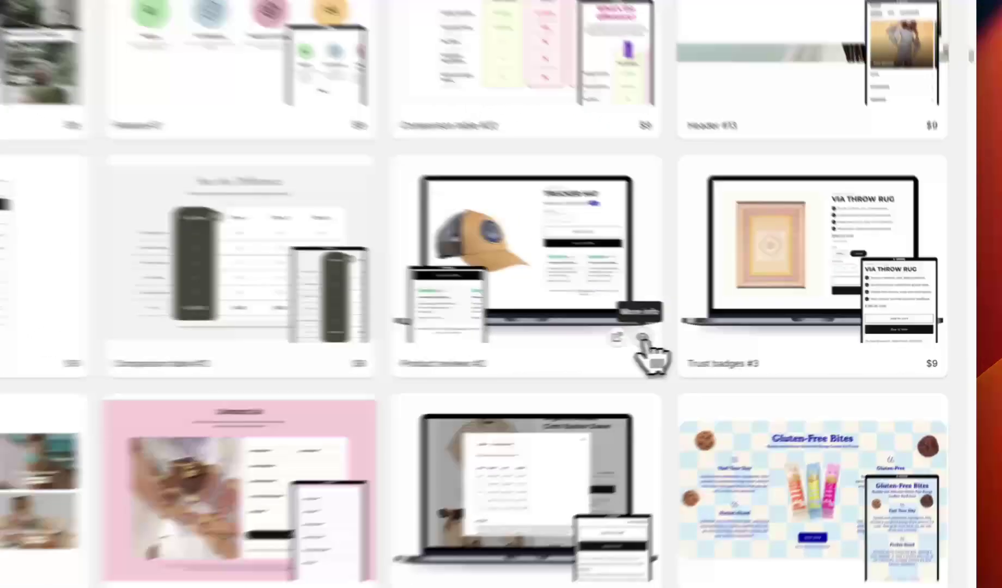
# Step: Read the Product reviews #2 details, including its one-time charge wording, then go to My sections
pyautogui.click(740, 340)
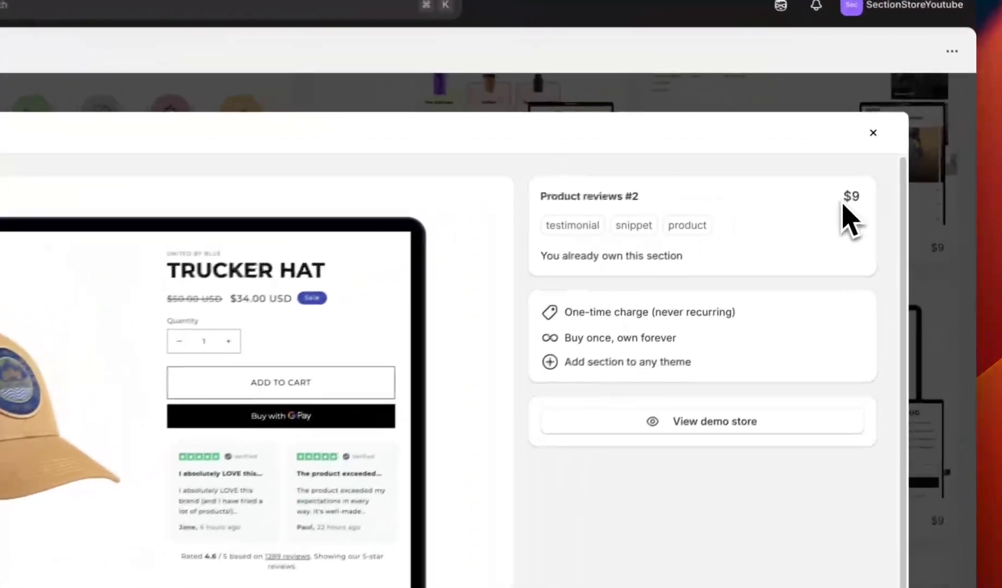
pyautogui.doubleClick(850, 197)
pyautogui.click(852, 223)
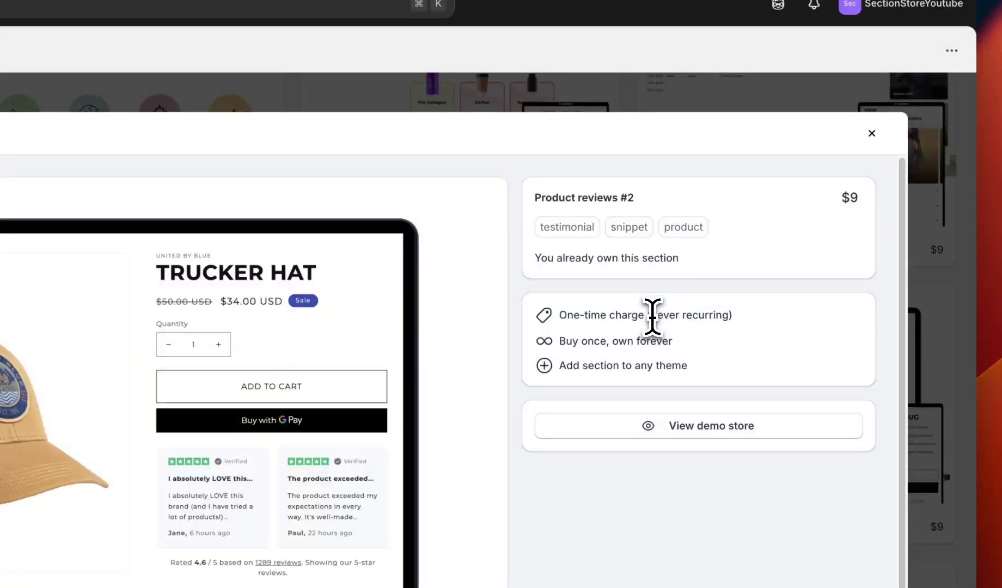
pyautogui.moveTo(652, 314); pyautogui.dragTo(733, 317)
pyautogui.click(776, 335)
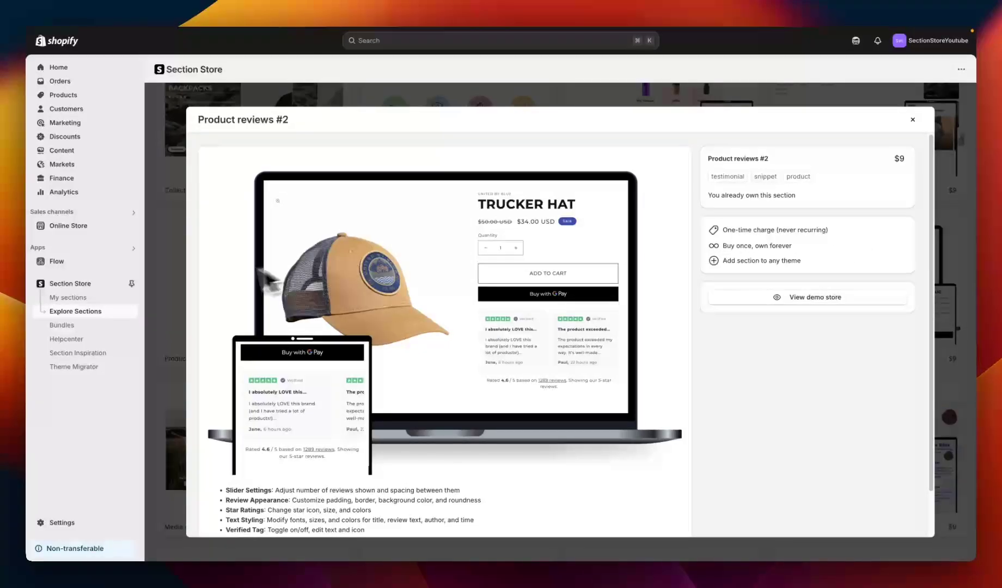
pyautogui.click(78, 298)
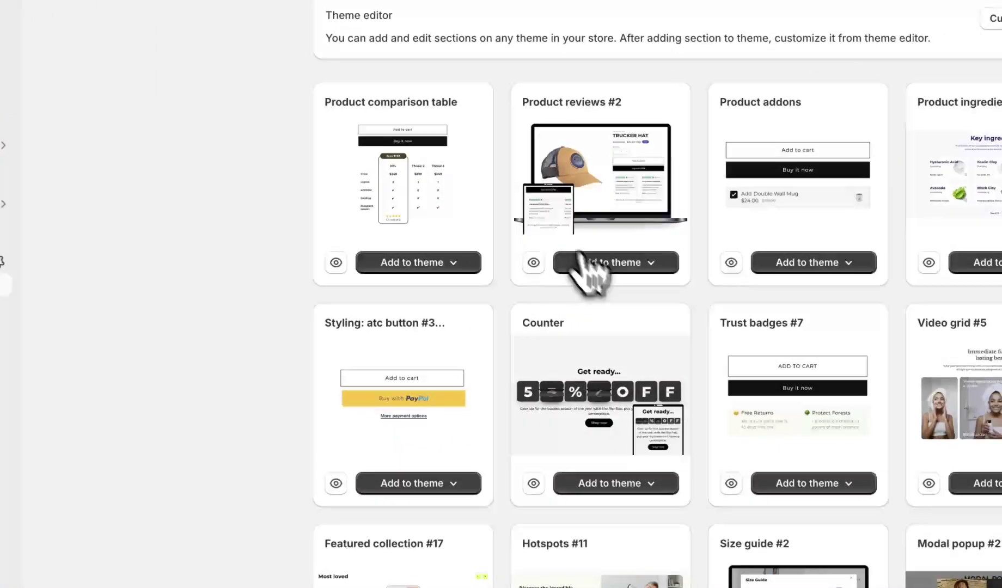
# Step: Install Product reviews #2 on the theme and add it to the Trucker Hat template by searching 'product reviews'
pyautogui.click(618, 264)
pyautogui.click(594, 406)
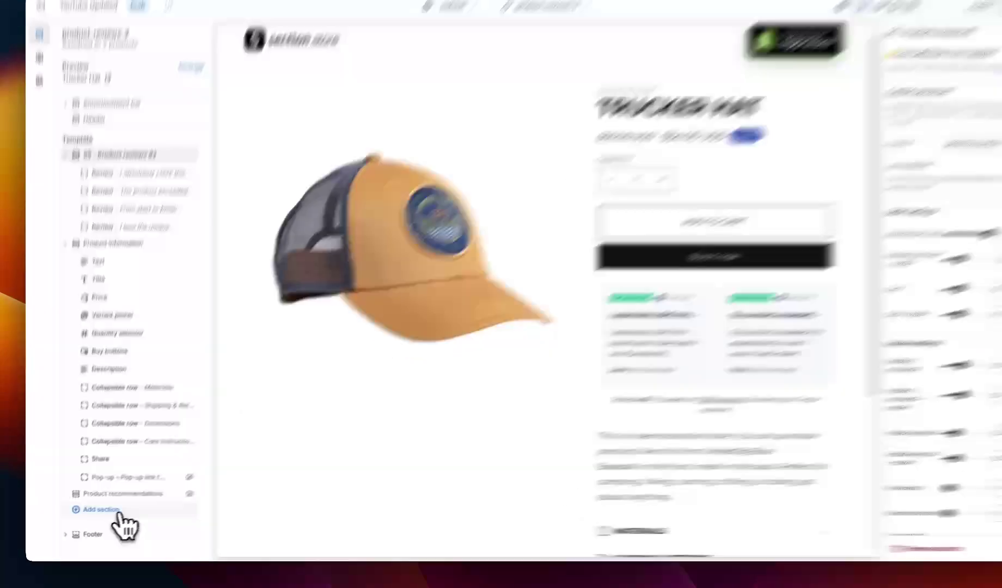
pyautogui.click(112, 516)
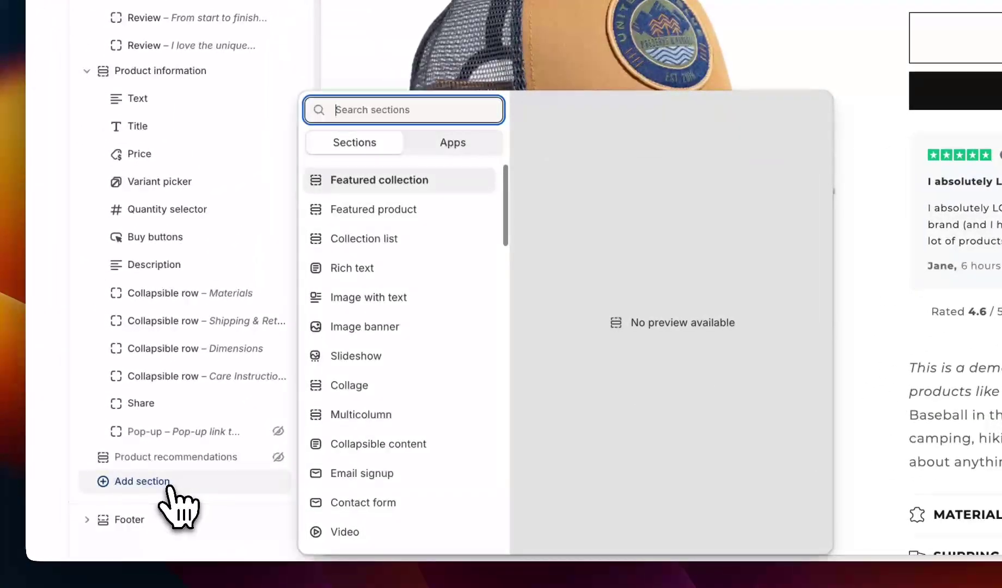
pyautogui.write('product reviews')
pyautogui.click(397, 212)
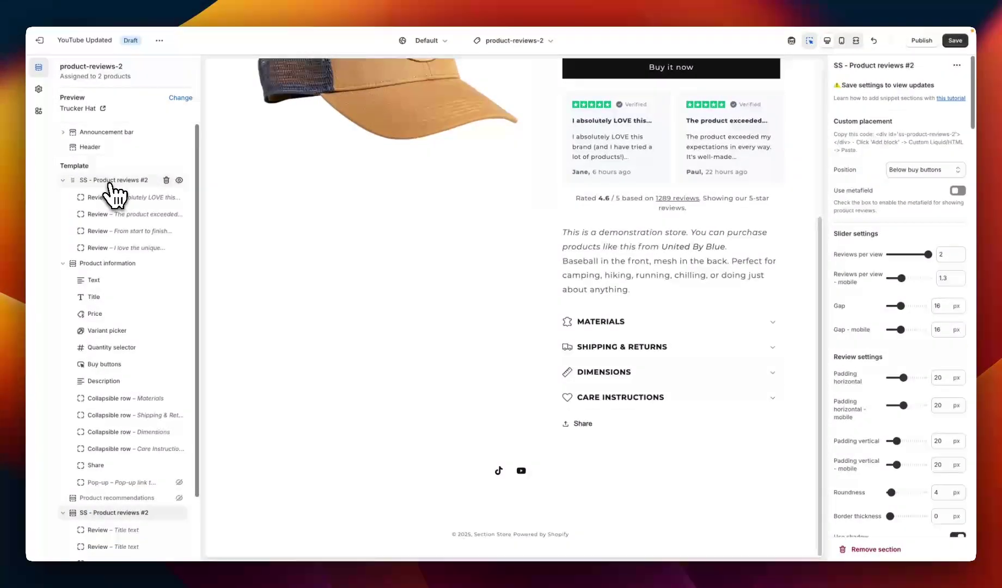
pyautogui.click(109, 184)
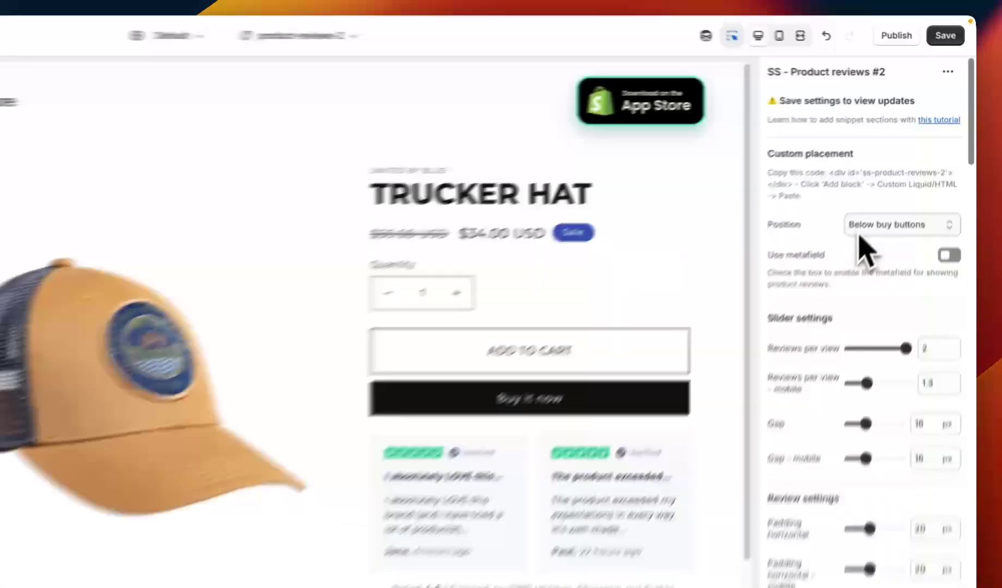
pyautogui.click(896, 173)
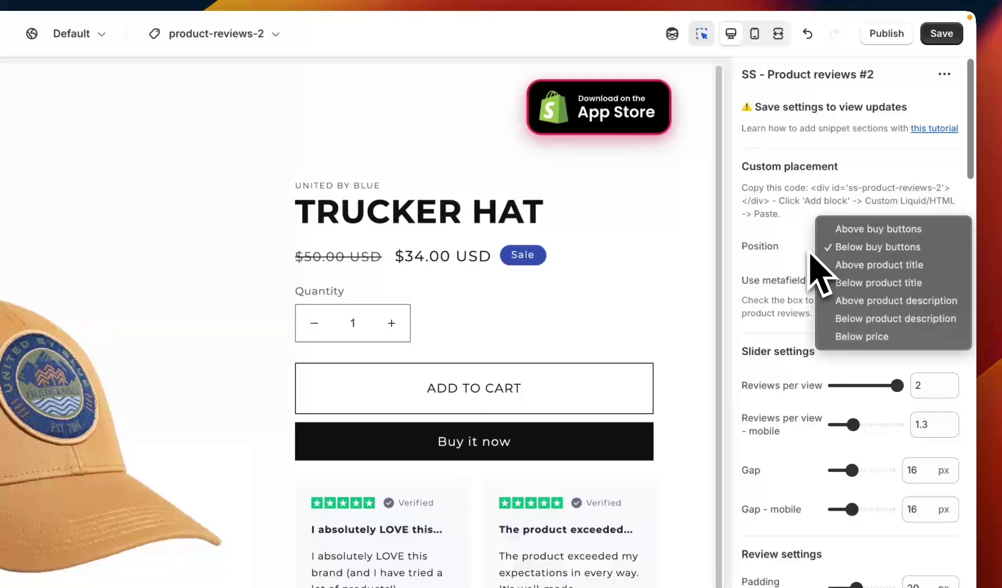
pyautogui.click(776, 262)
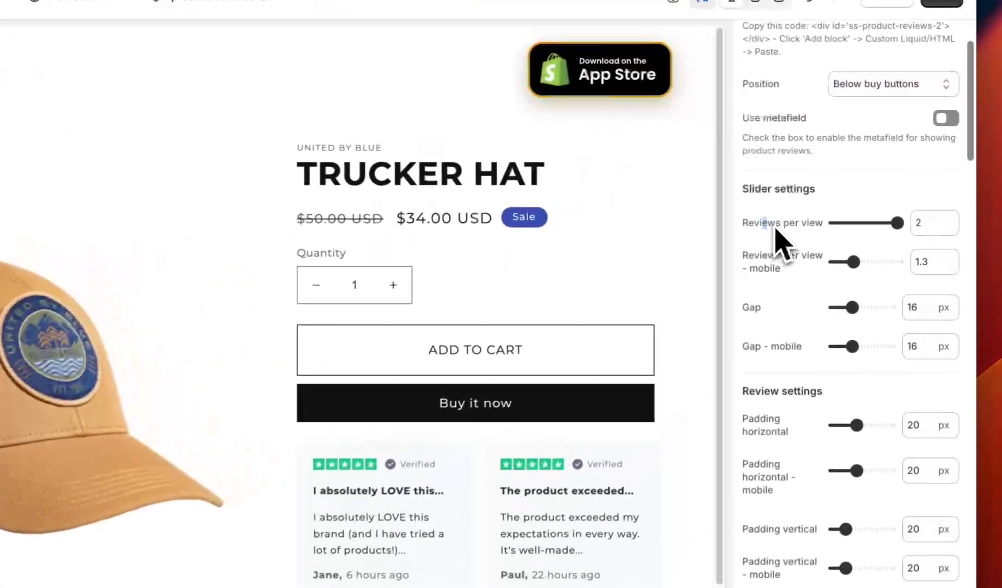
pyautogui.moveTo(845, 181); pyautogui.dragTo(855, 181)
pyautogui.moveTo(776, 230); pyautogui.dragTo(783, 274)
pyautogui.click(782, 273)
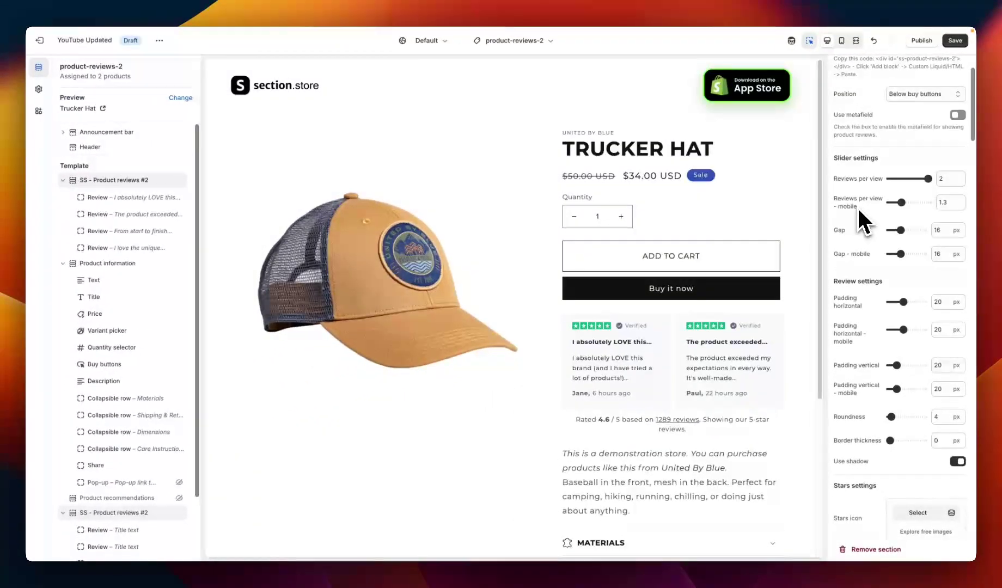
pyautogui.scroll(-1, 858, 211)
pyautogui.scroll(-2, 854, 215)
pyautogui.scroll(-2, 850, 221)
pyautogui.scroll(-3, 852, 223)
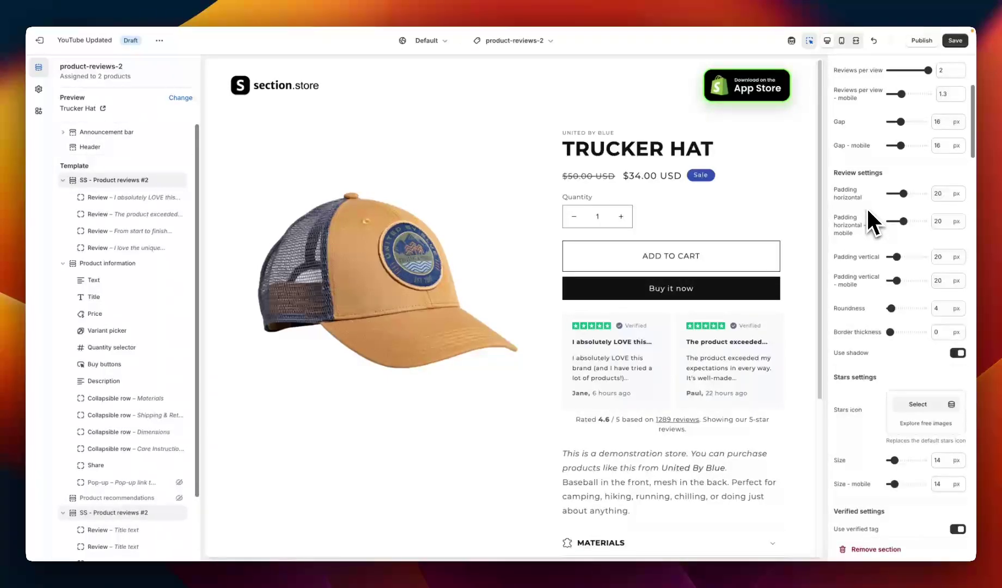
pyautogui.scroll(-3, 867, 210)
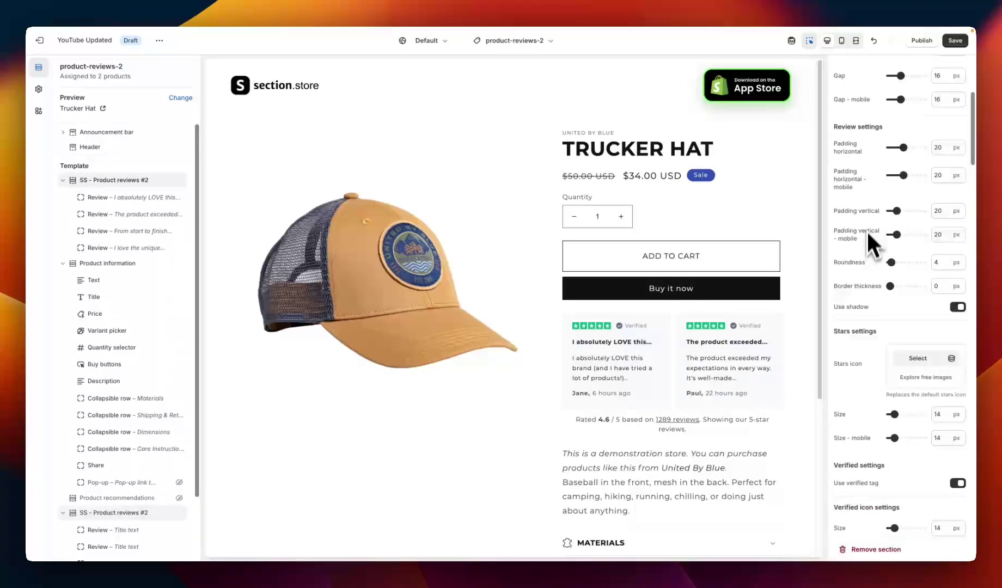
pyautogui.scroll(-2, 867, 240)
pyautogui.scroll(-2, 896, 273)
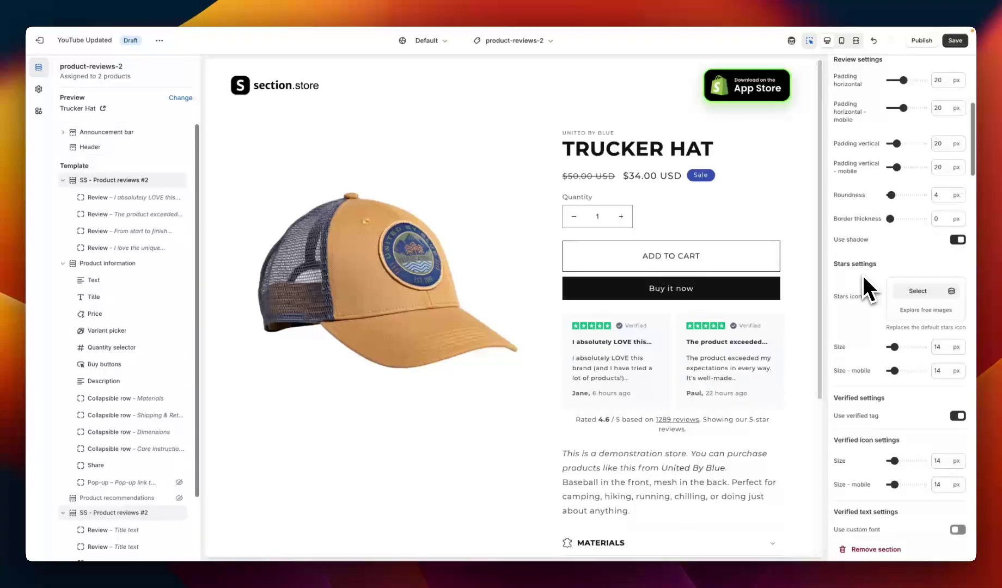
pyautogui.scroll(-2, 862, 273)
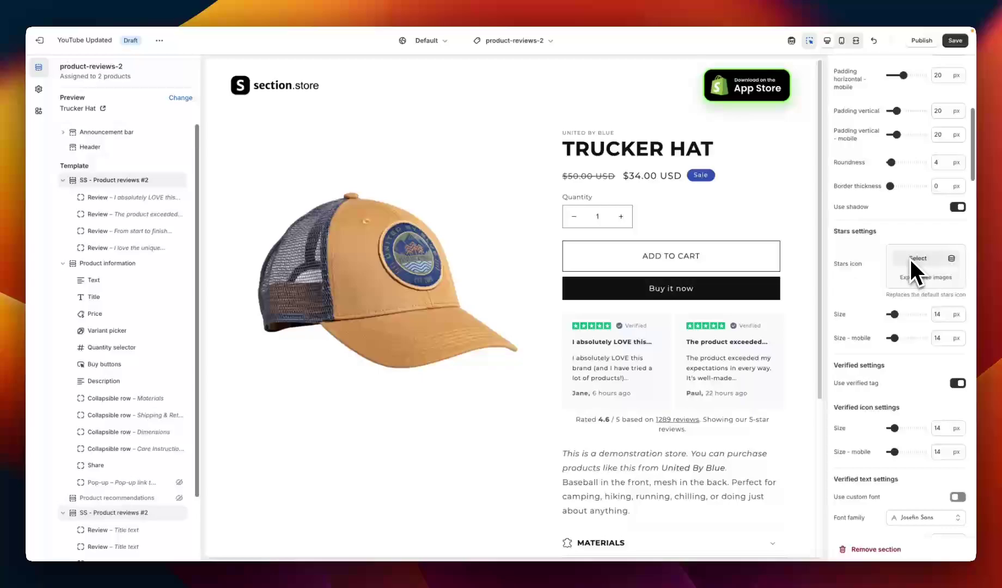
pyautogui.scroll(-2, 857, 284)
pyautogui.scroll(-1, 864, 257)
pyautogui.scroll(-3, 864, 263)
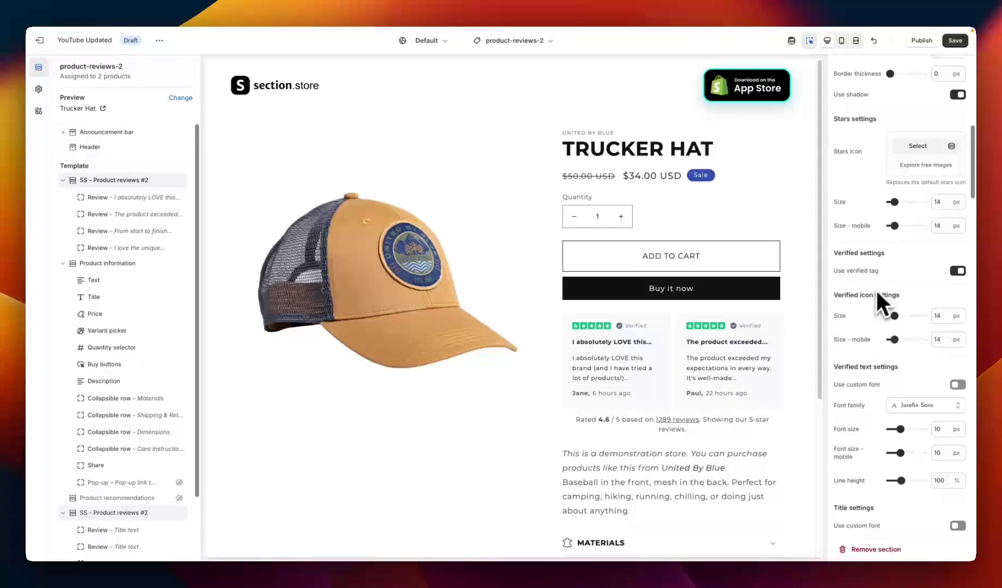
pyautogui.scroll(-2, 871, 291)
pyautogui.scroll(-3, 867, 267)
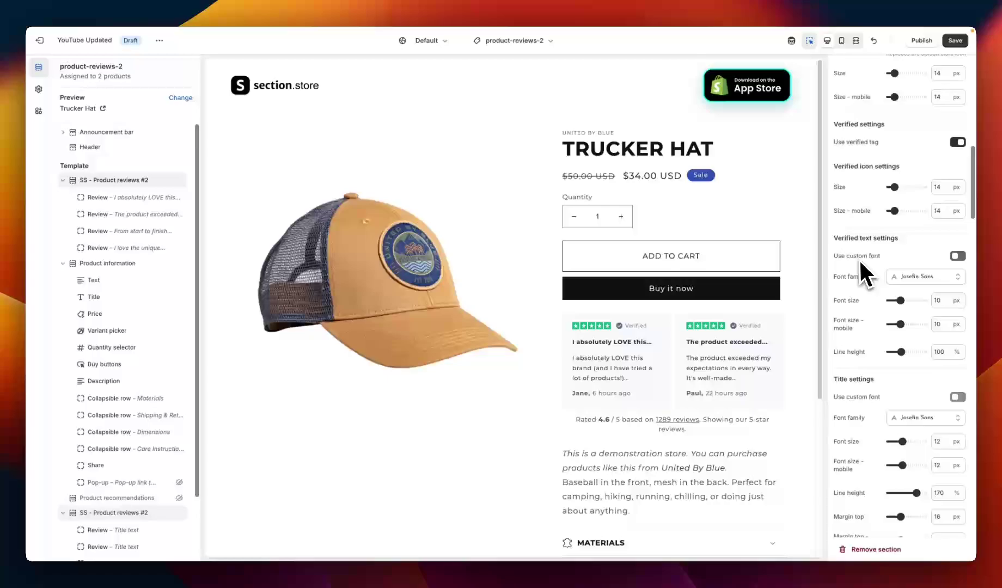
pyautogui.scroll(-1, 858, 258)
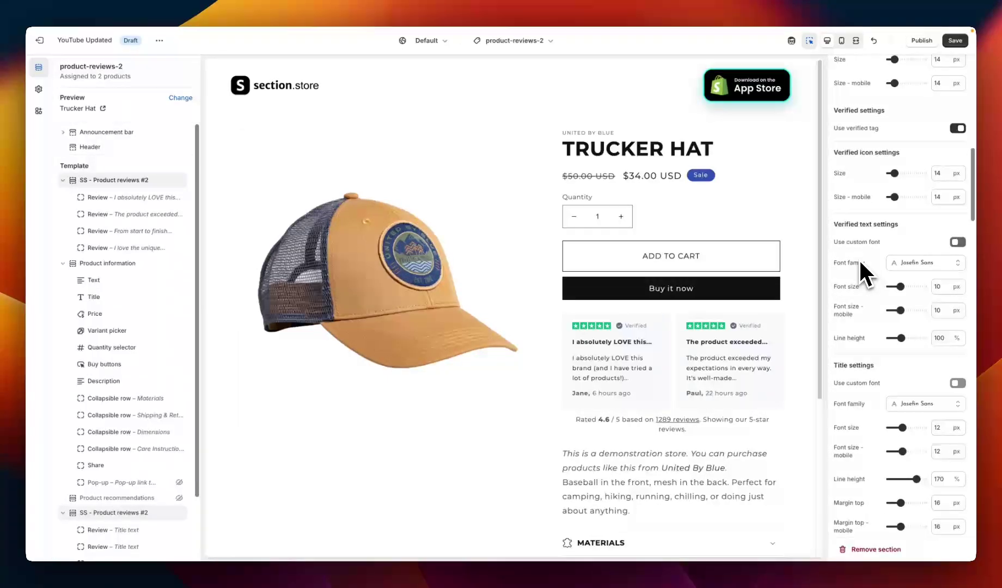
pyautogui.scroll(-2, 858, 258)
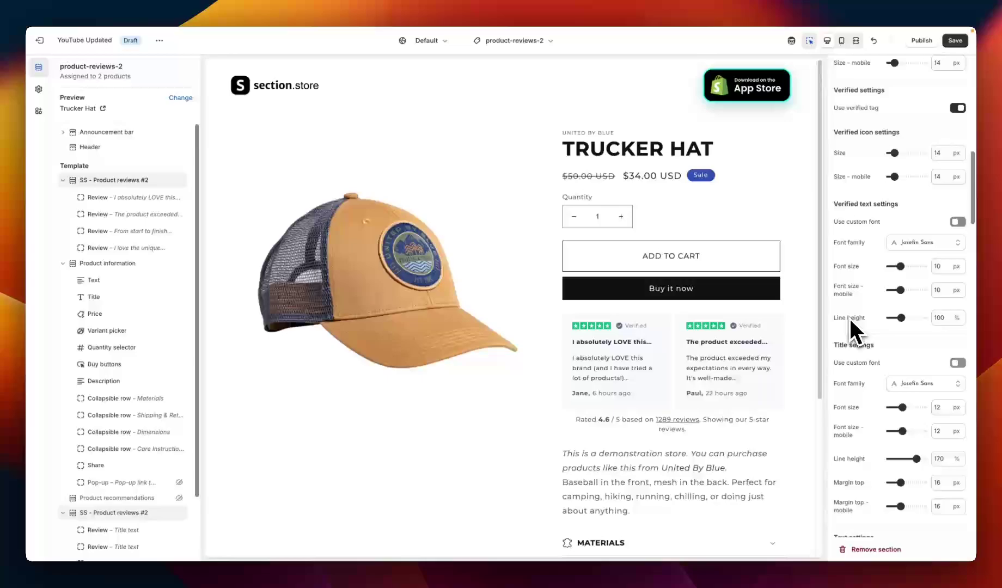
pyautogui.scroll(-3, 851, 314)
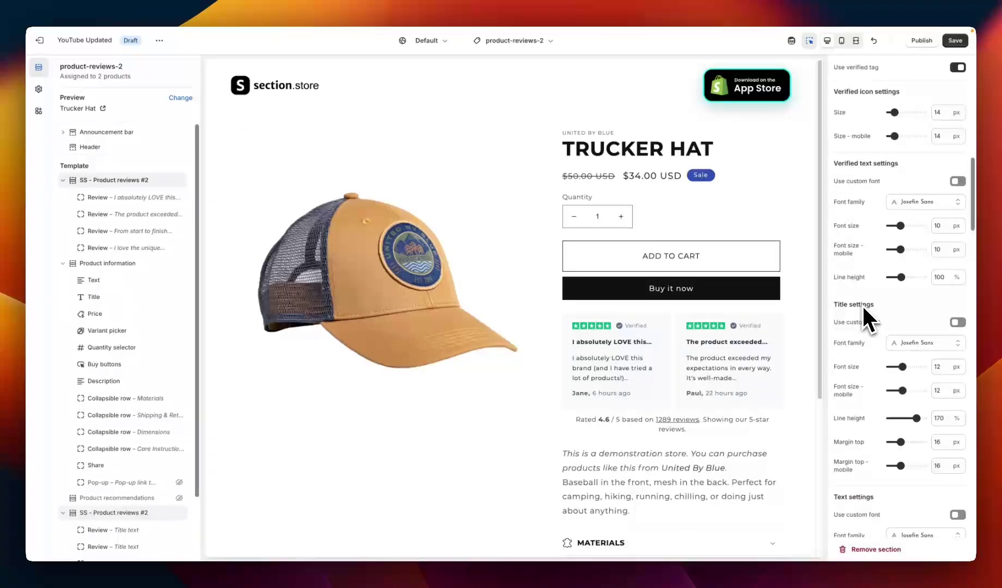
pyautogui.scroll(-5, 862, 304)
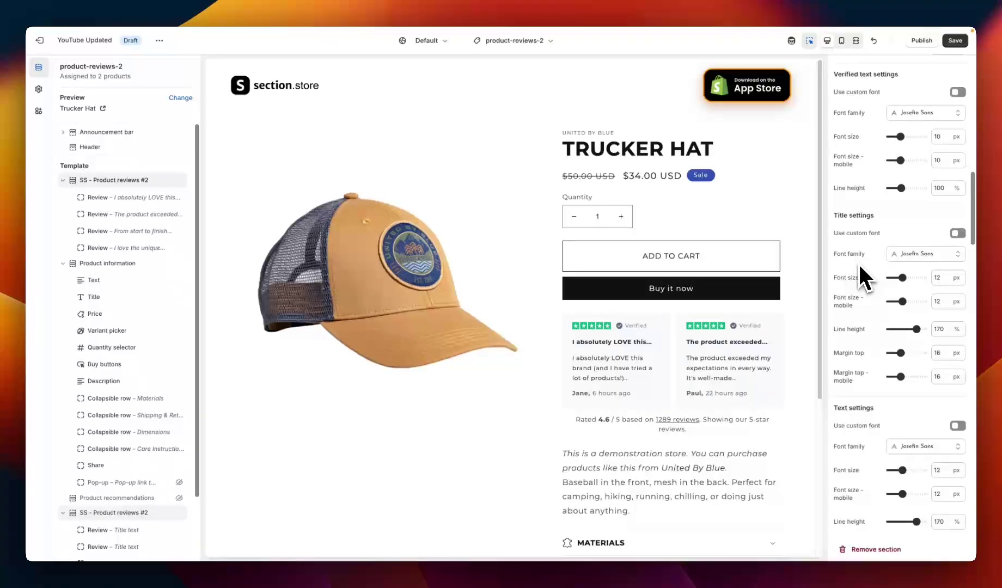
pyautogui.scroll(-8, 860, 267)
pyautogui.scroll(-3, 860, 267)
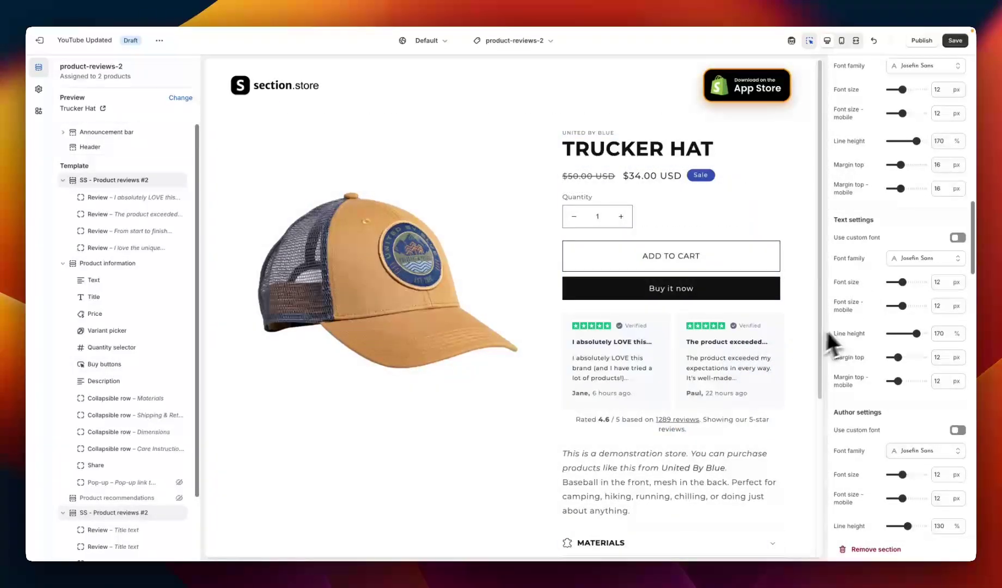
pyautogui.scroll(-13, 861, 295)
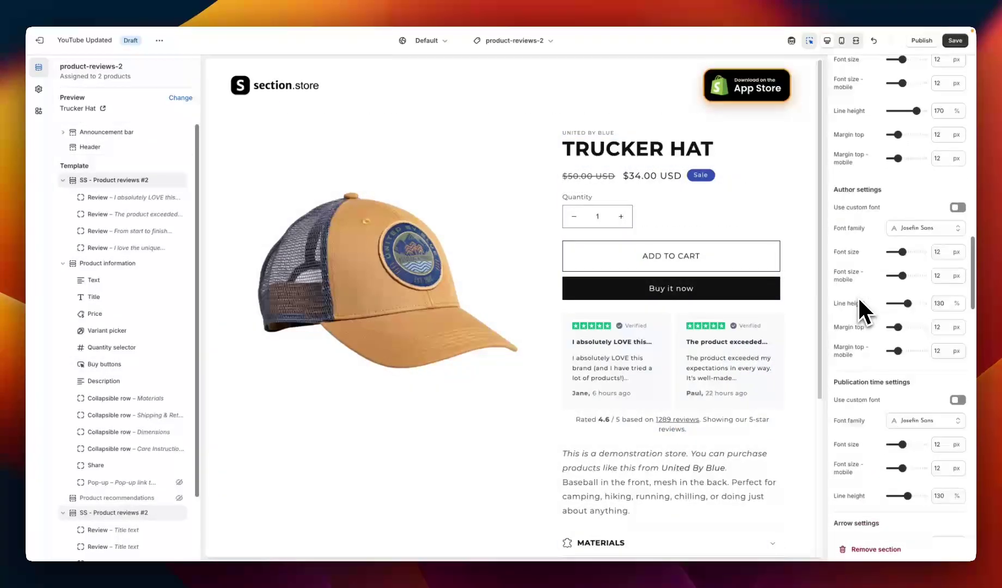
pyautogui.scroll(-2, 859, 300)
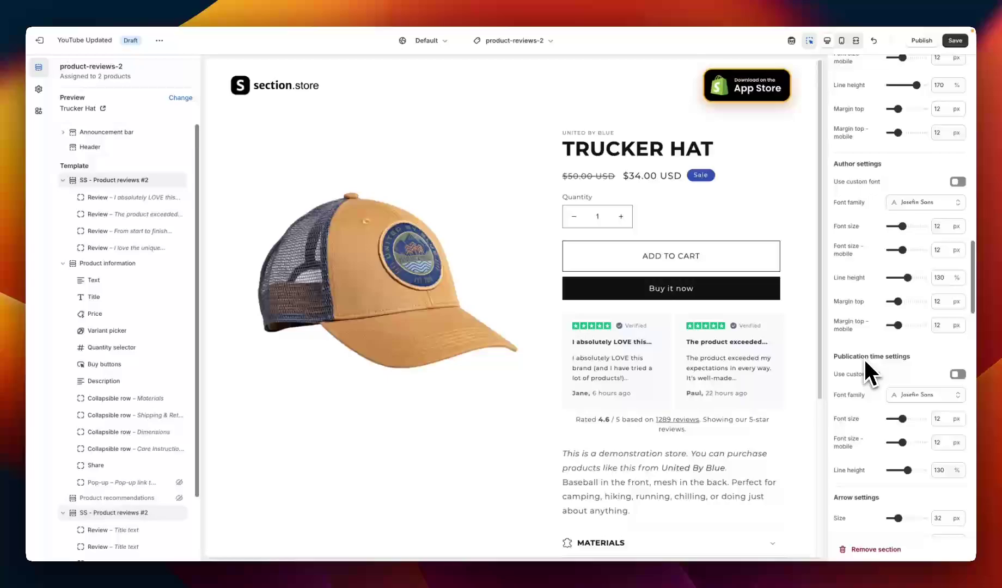
pyautogui.scroll(-1, 874, 289)
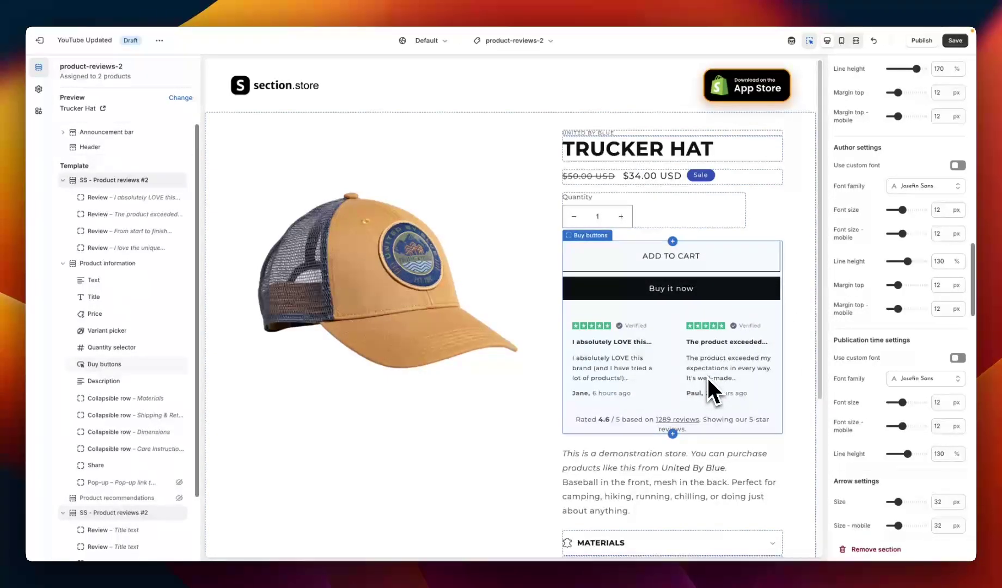
pyautogui.scroll(-6, 862, 306)
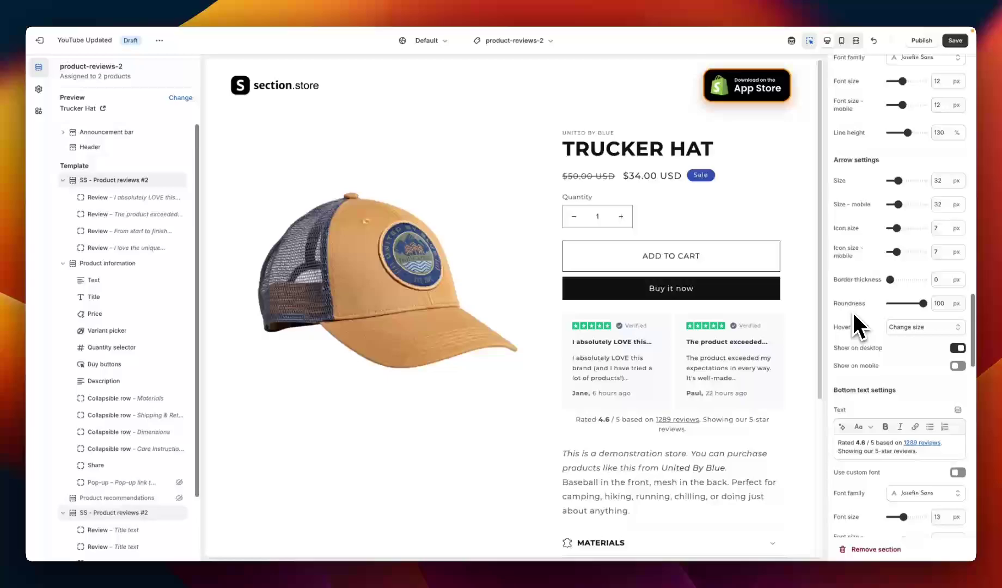
pyautogui.scroll(-2, 852, 312)
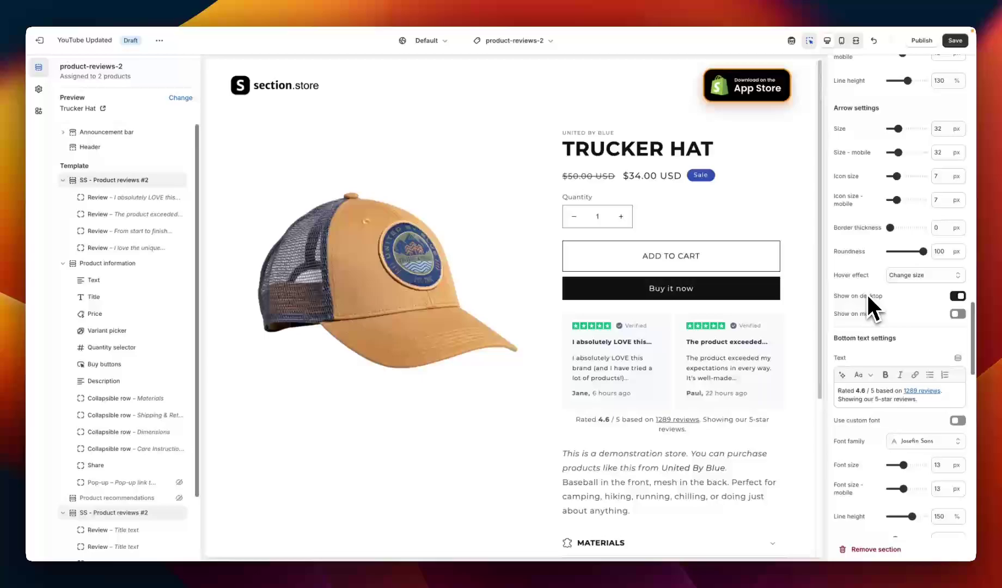
pyautogui.scroll(-5, 868, 297)
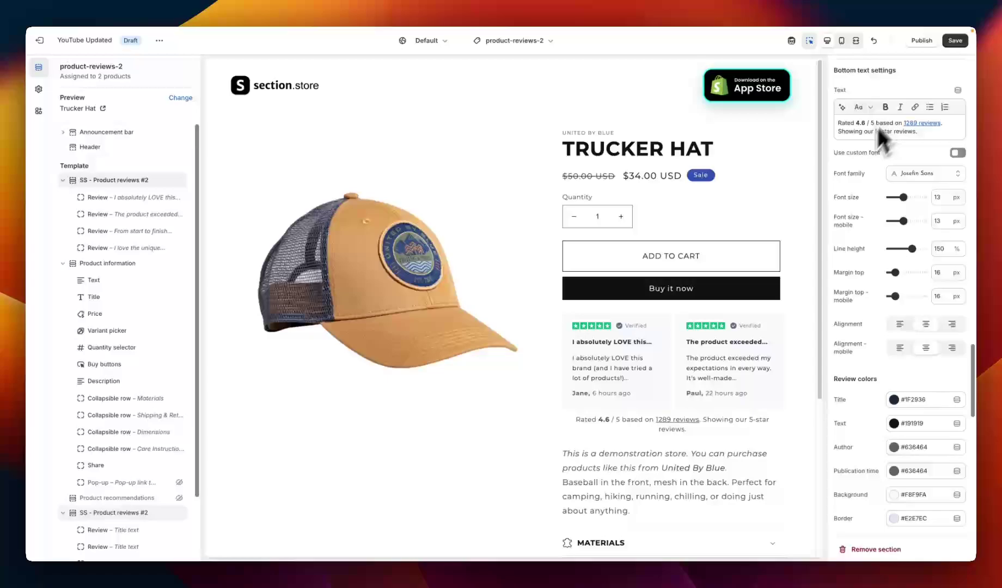
pyautogui.scroll(-1, 857, 144)
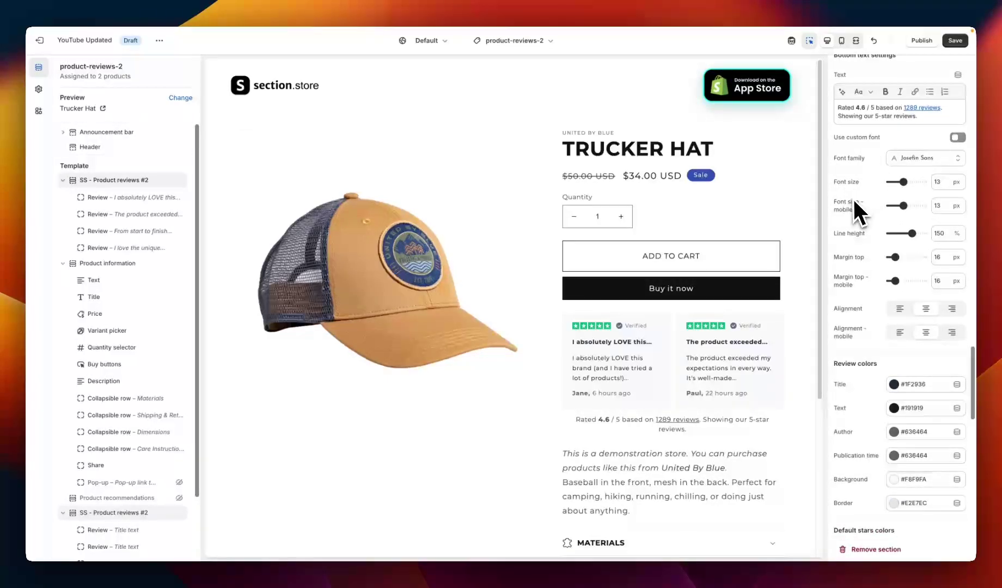
pyautogui.scroll(-3, 855, 163)
pyautogui.scroll(-3, 857, 165)
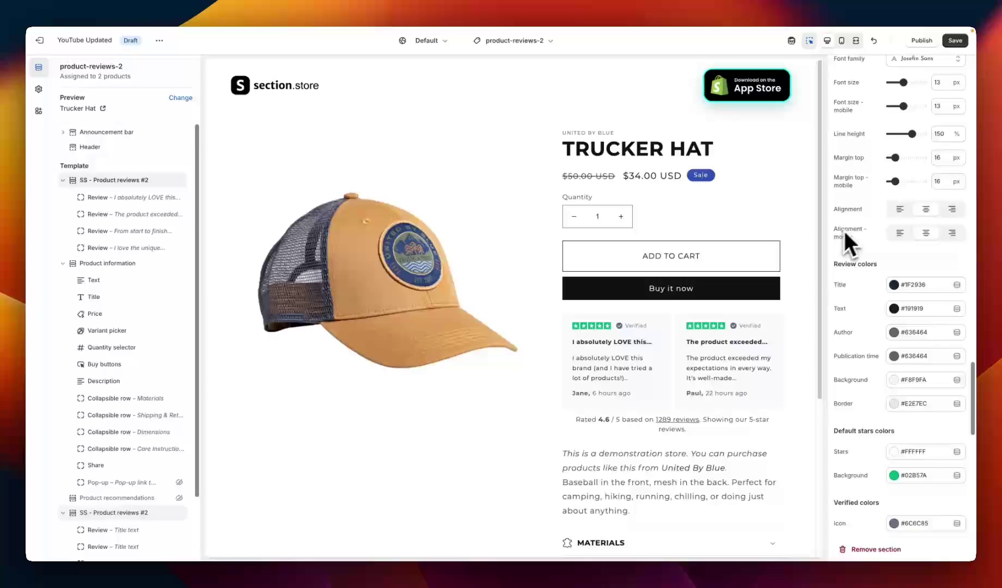
pyautogui.scroll(-1, 857, 220)
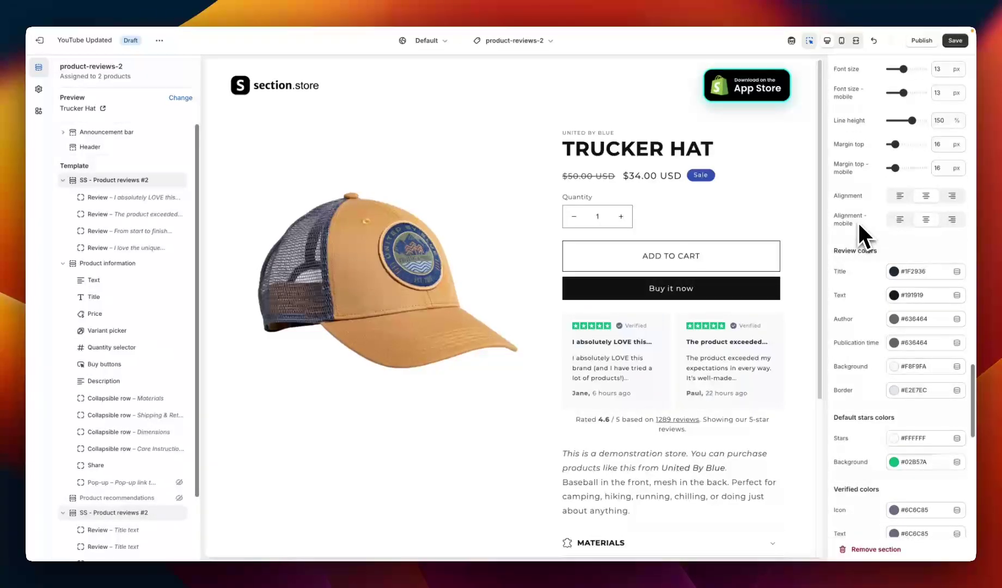
pyautogui.scroll(-5, 859, 233)
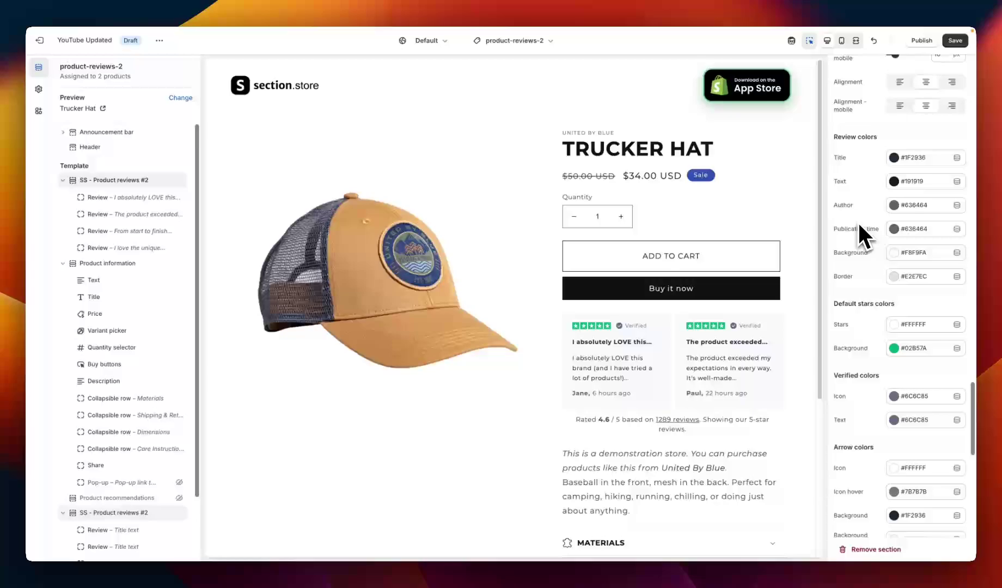
pyautogui.scroll(-1, 859, 224)
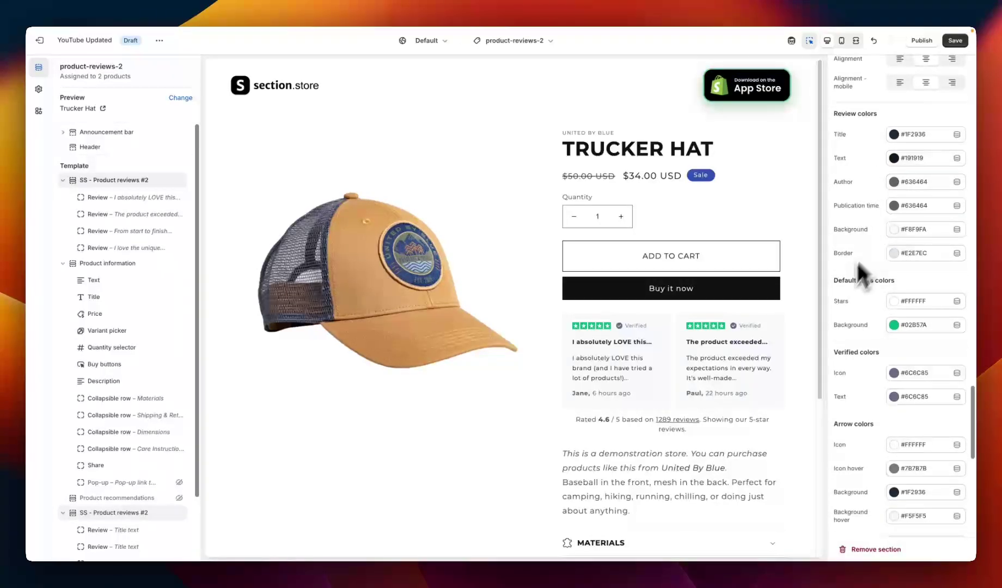
pyautogui.scroll(-1, 850, 293)
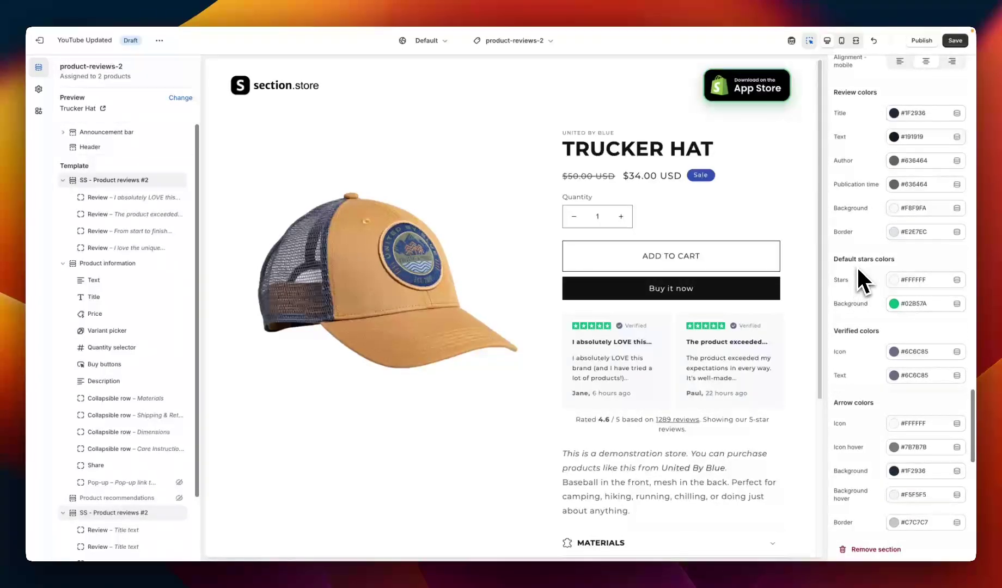
pyautogui.scroll(-2, 857, 267)
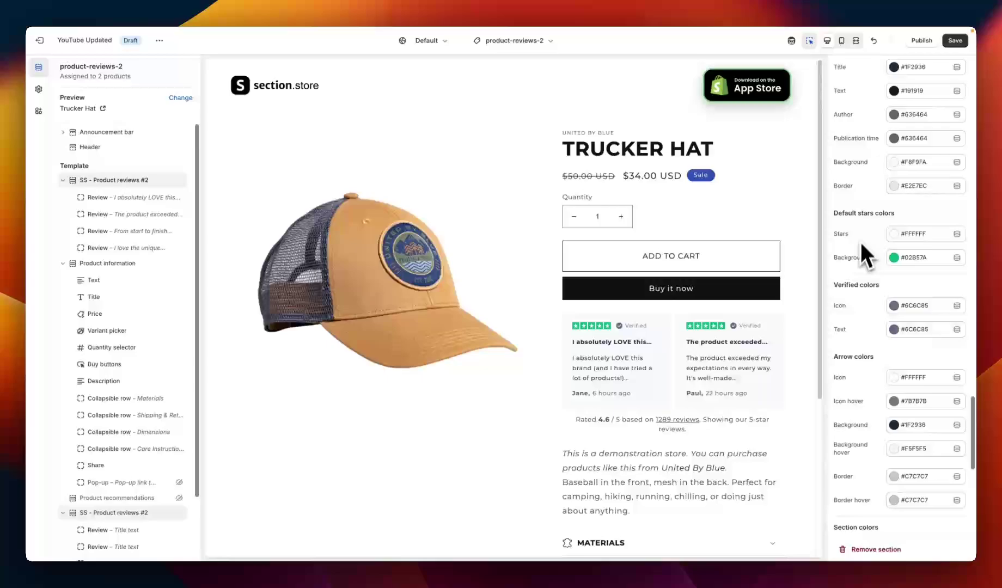
pyautogui.scroll(-2, 861, 247)
pyautogui.scroll(-3, 874, 272)
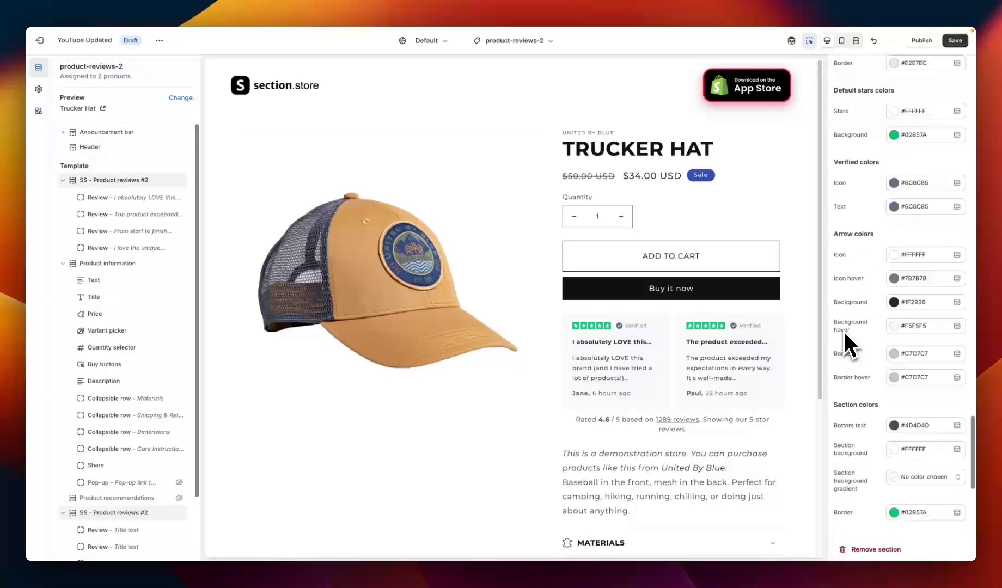
pyautogui.scroll(-2, 844, 333)
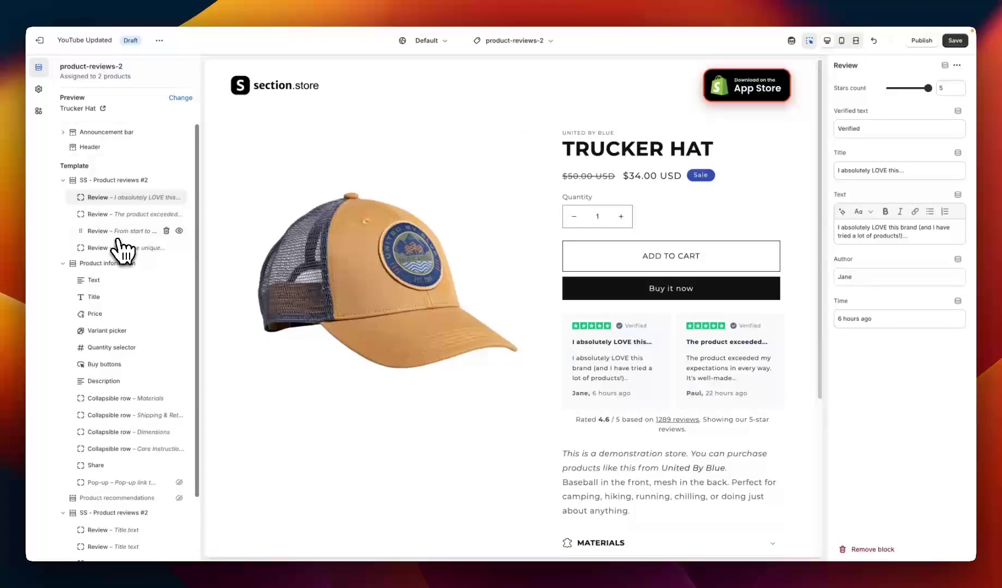
# Step: Show the second Review block's settings under SS - Product reviews #2
pyautogui.moveTo(110, 224)
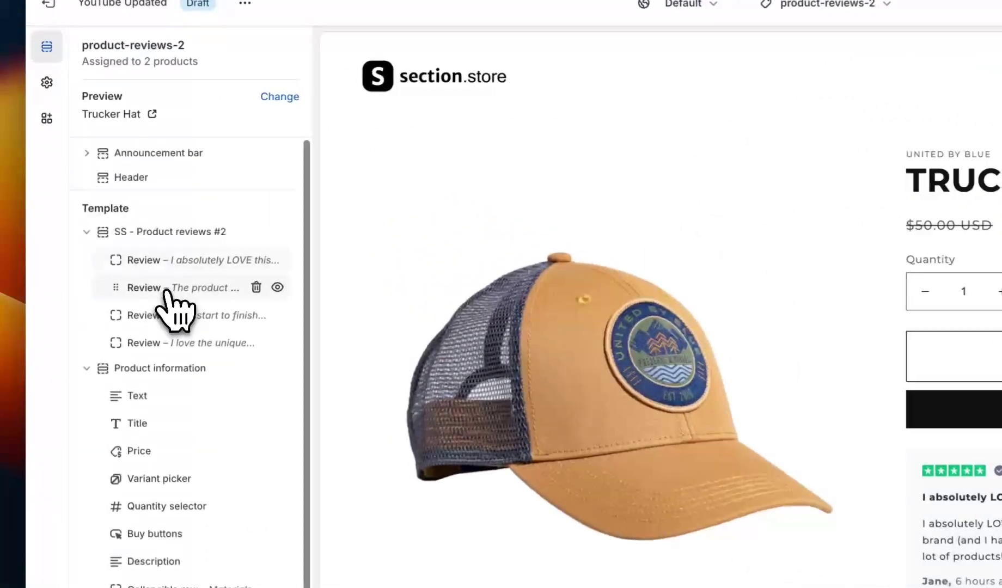
pyautogui.click(165, 292)
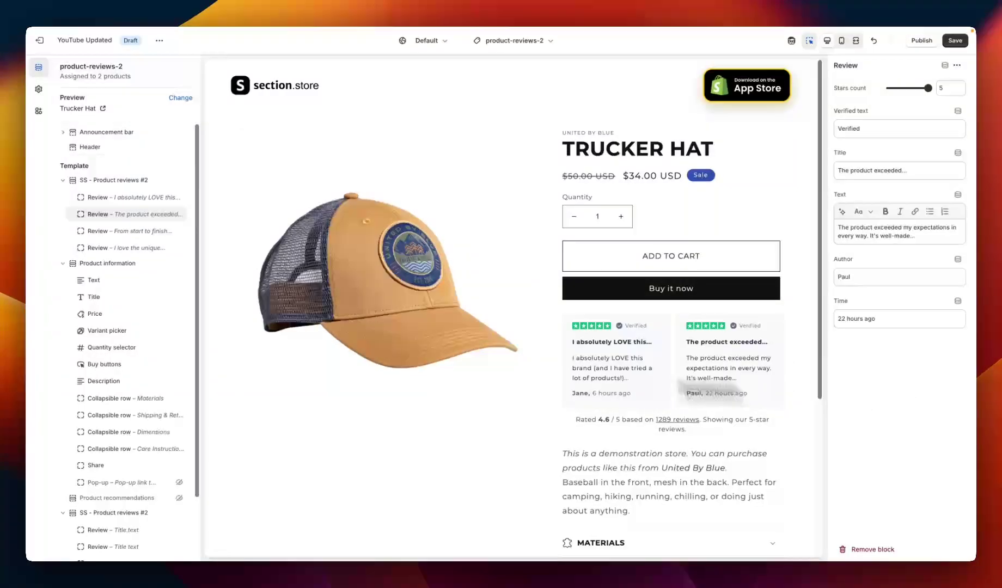
pyautogui.moveTo(137, 229)
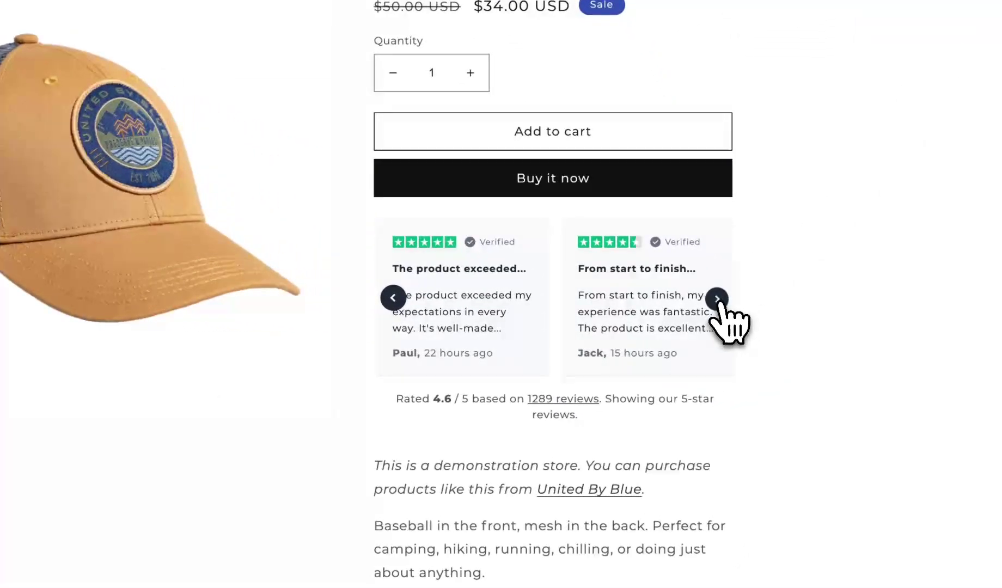
# Step: Move the live reviews carousel one card forward, then back to 'I absolutely LOVE this…' and 'The product exceeded…'
pyautogui.click(717, 298)
pyautogui.click(393, 298)
pyautogui.click(393, 298)
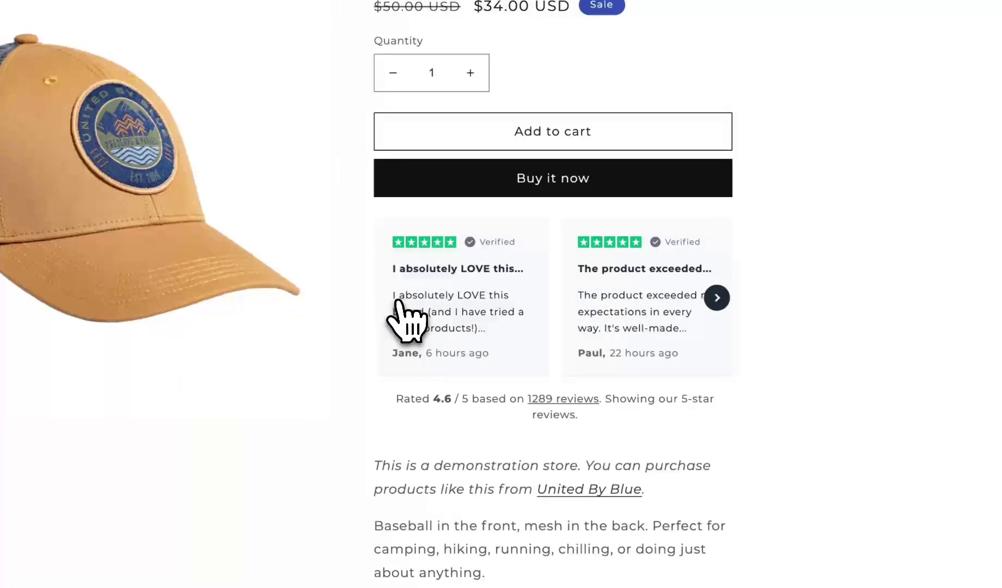